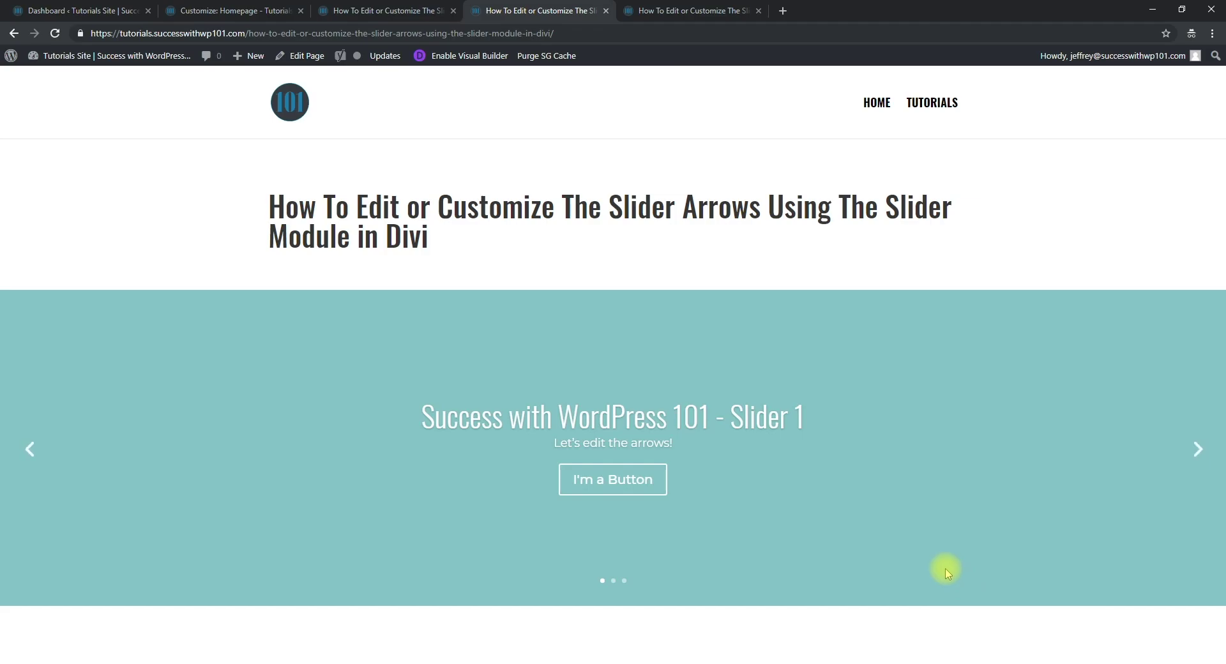
# Compare the finished red-arrow slider example with the original page, then return to the visual builder.
pyautogui.click(698, 8)
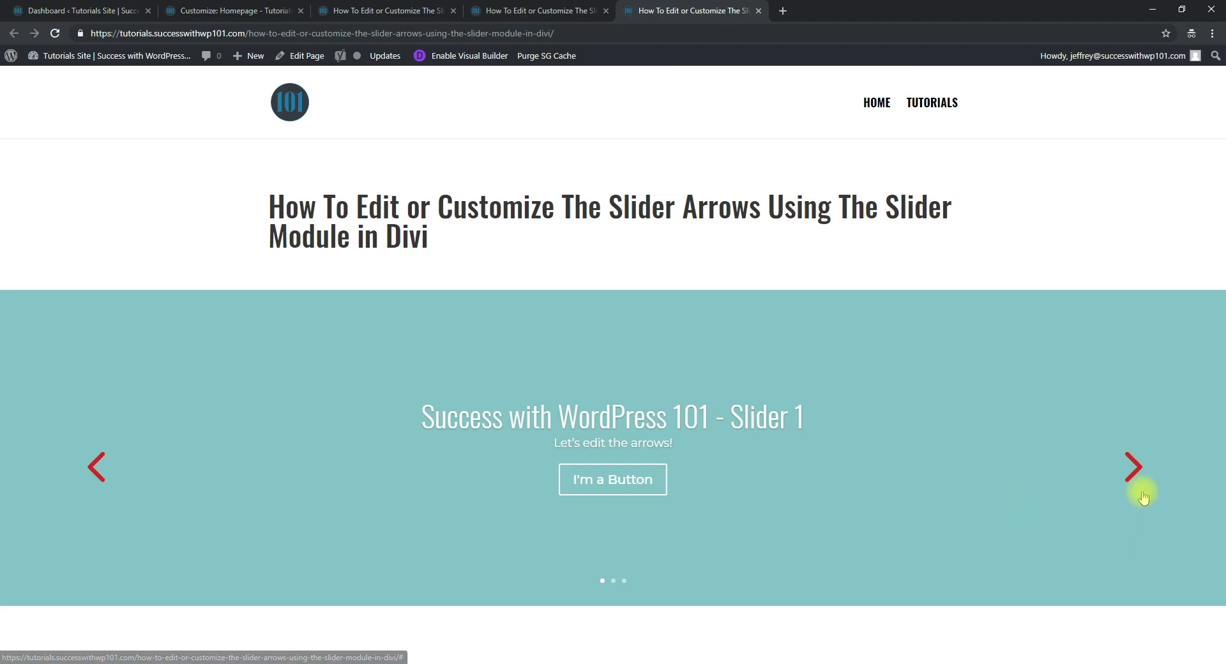
pyautogui.click(574, 11)
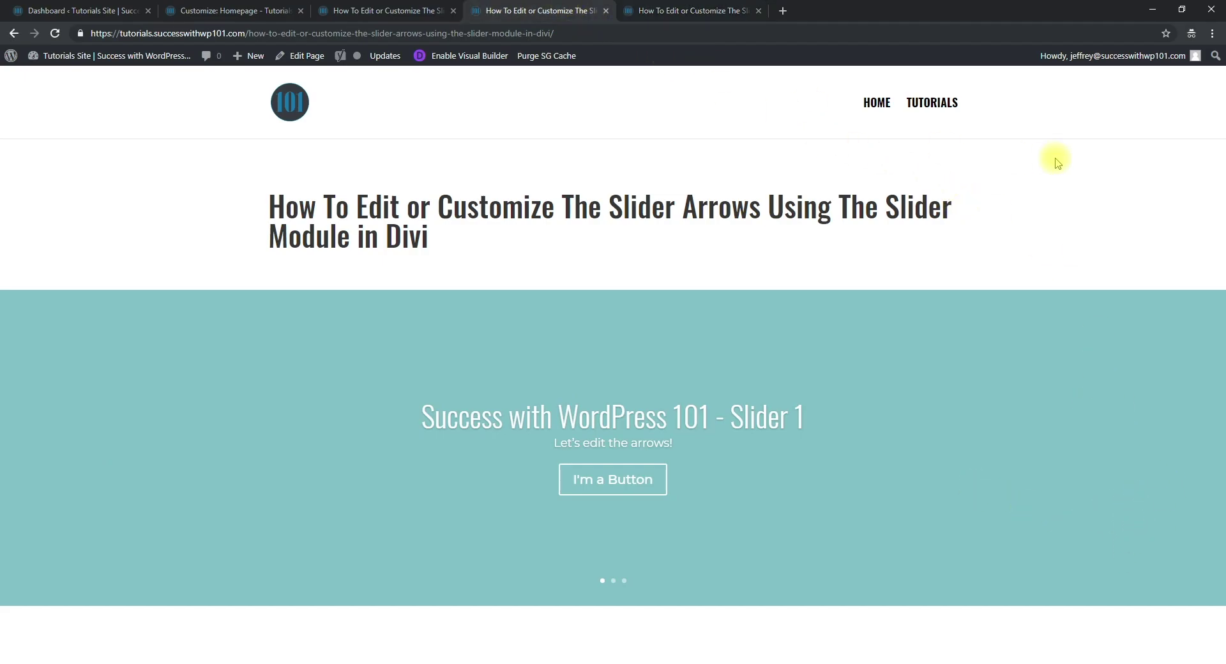
pyautogui.moveTo(1094, 422)
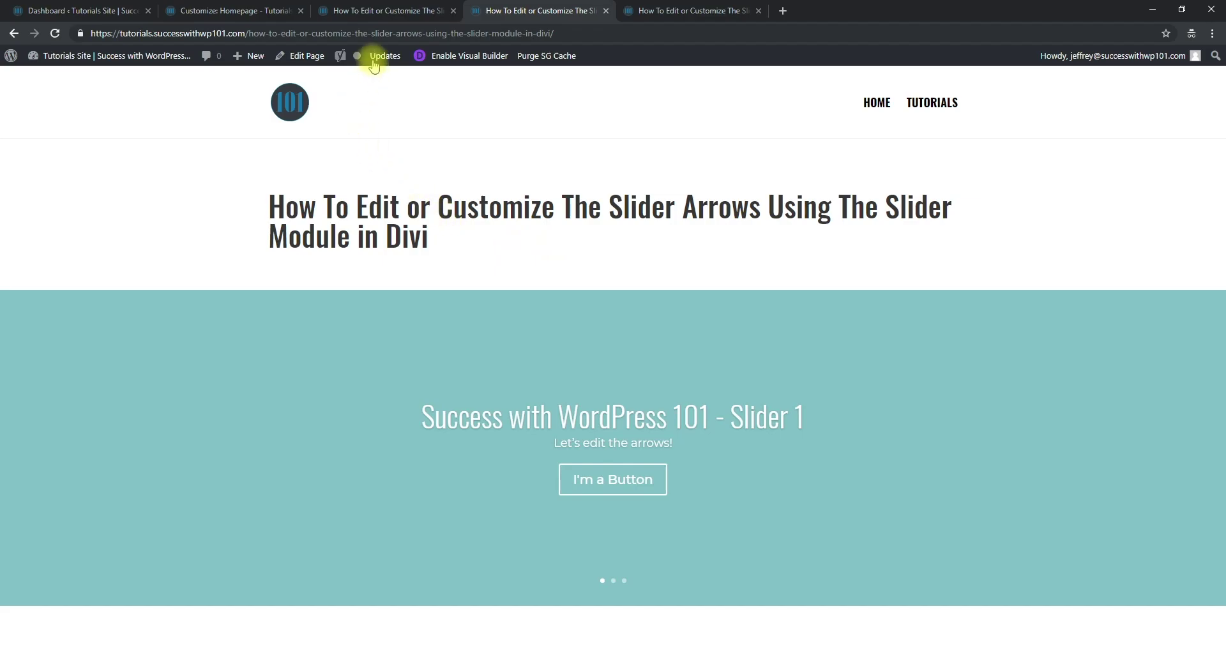
pyautogui.click(361, 7)
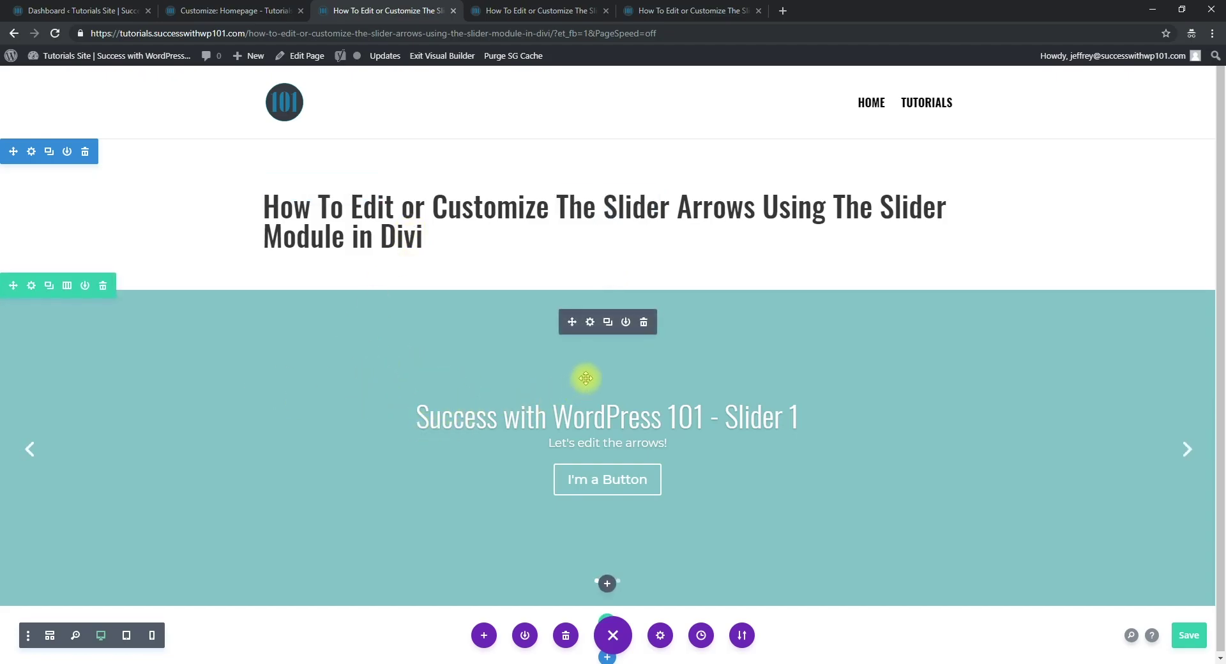
# Set Slide 1's Arrows Custom Color to red under Design > Navigation, confirm, and preview the page.
pyautogui.click(591, 323)
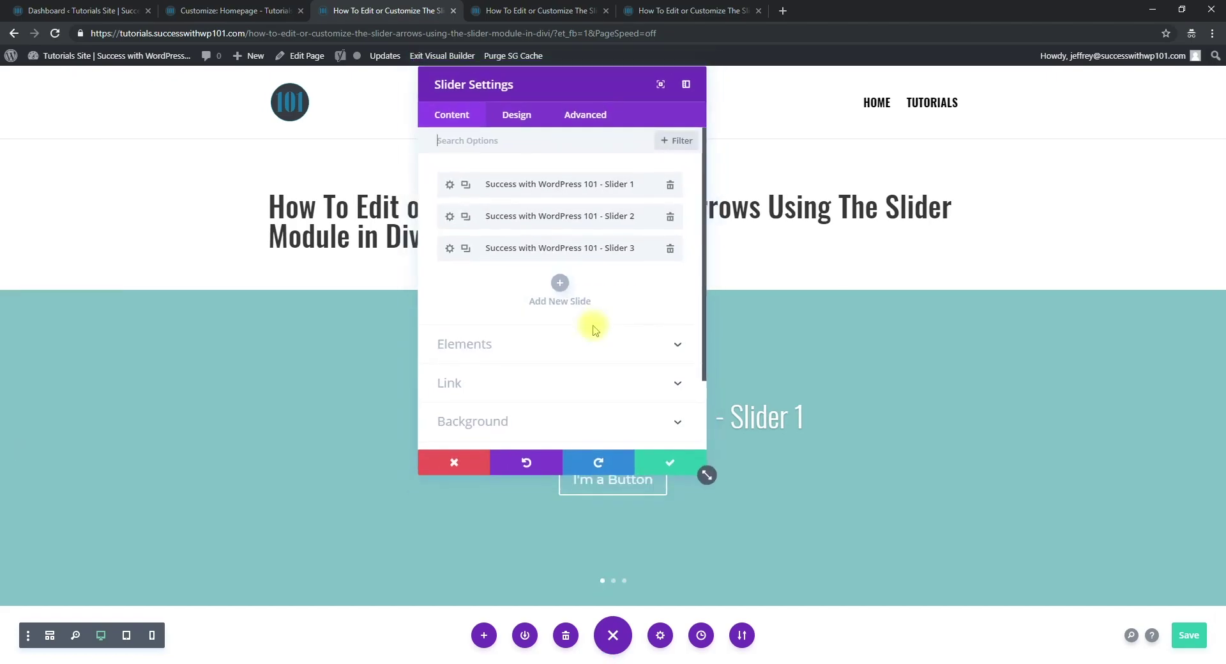
pyautogui.click(450, 186)
pyautogui.click(516, 121)
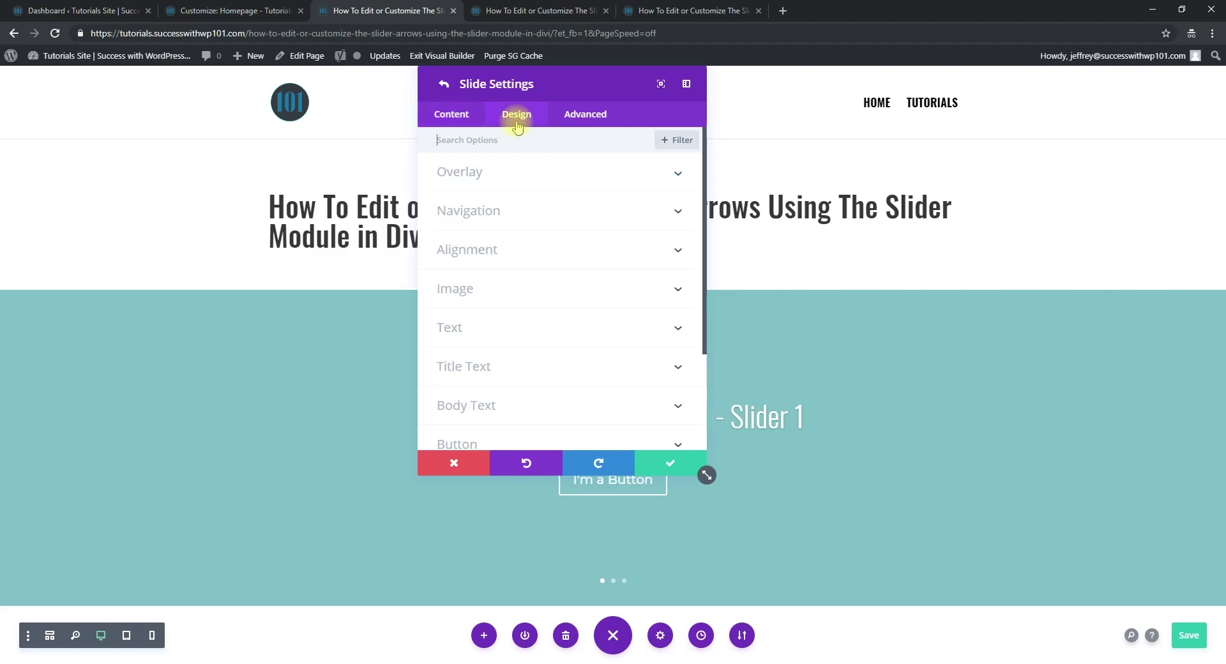
pyautogui.click(510, 212)
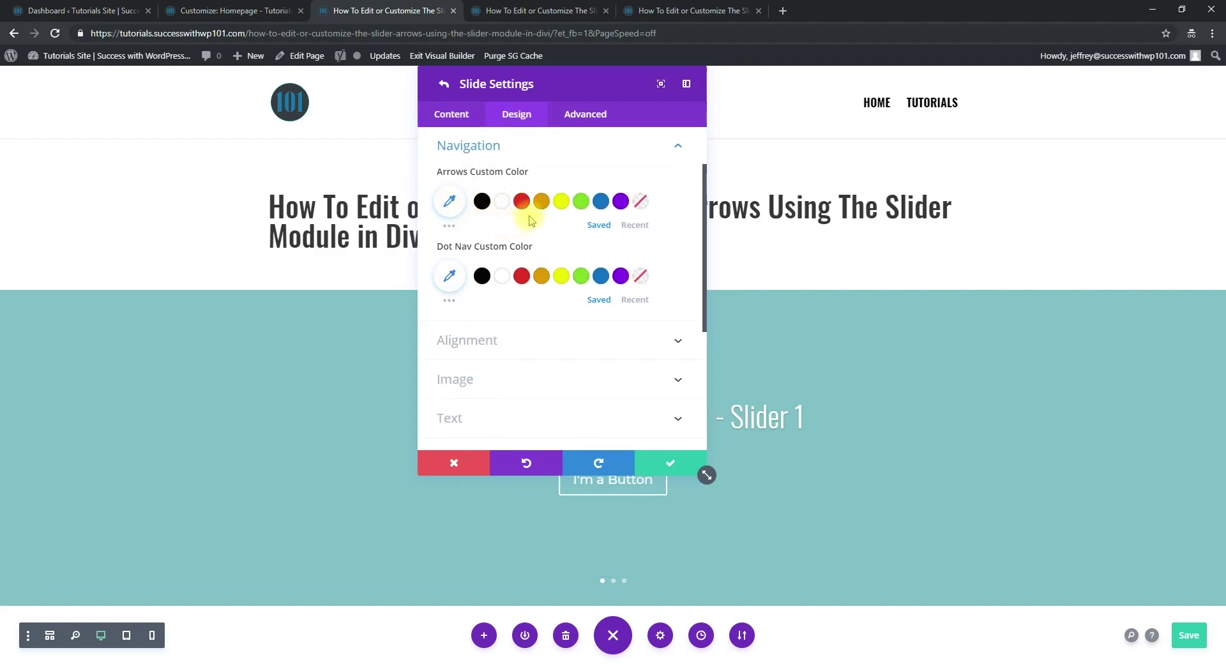
pyautogui.click(522, 201)
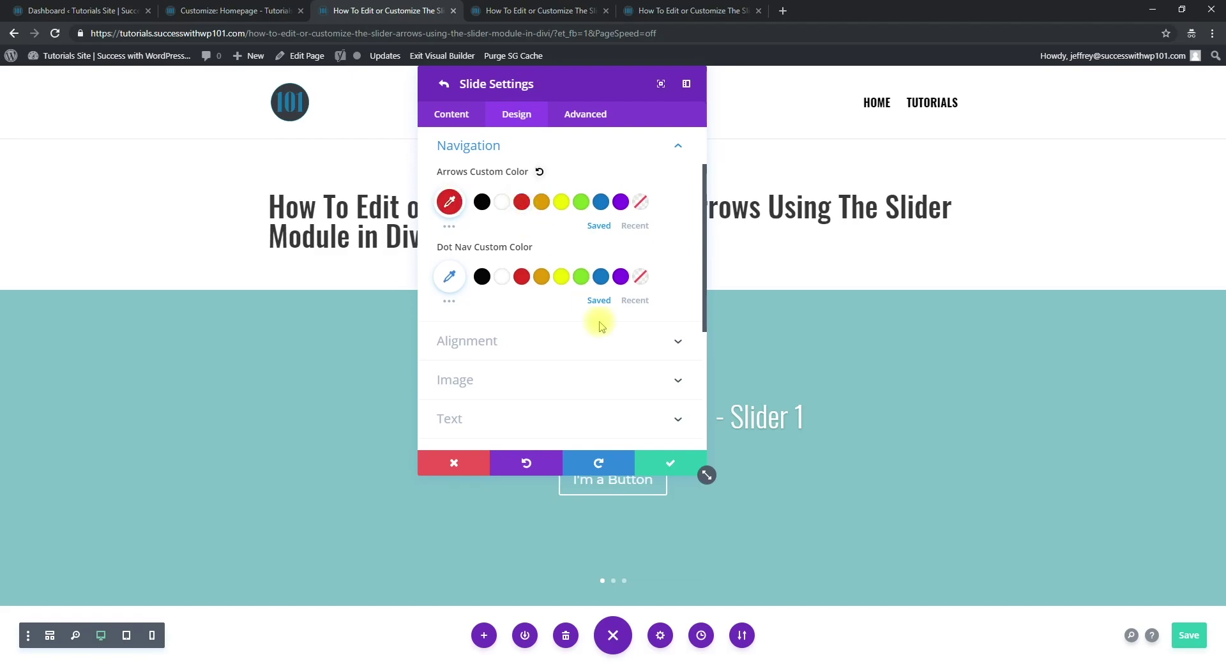
pyautogui.click(663, 464)
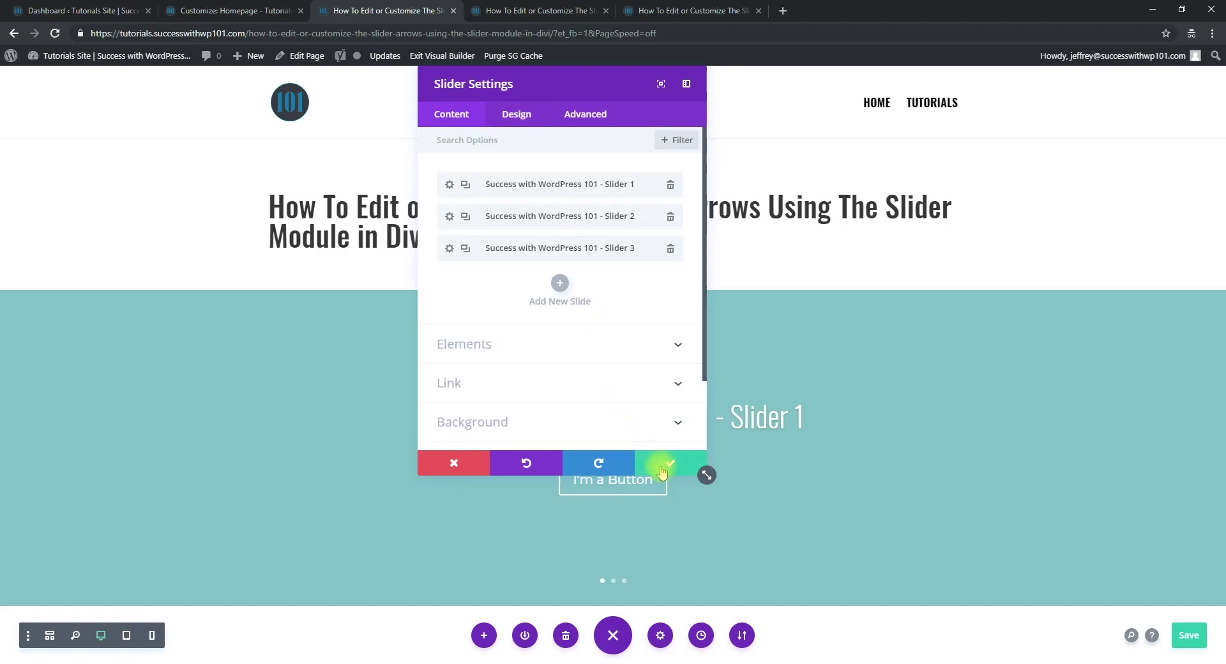
pyautogui.click(663, 464)
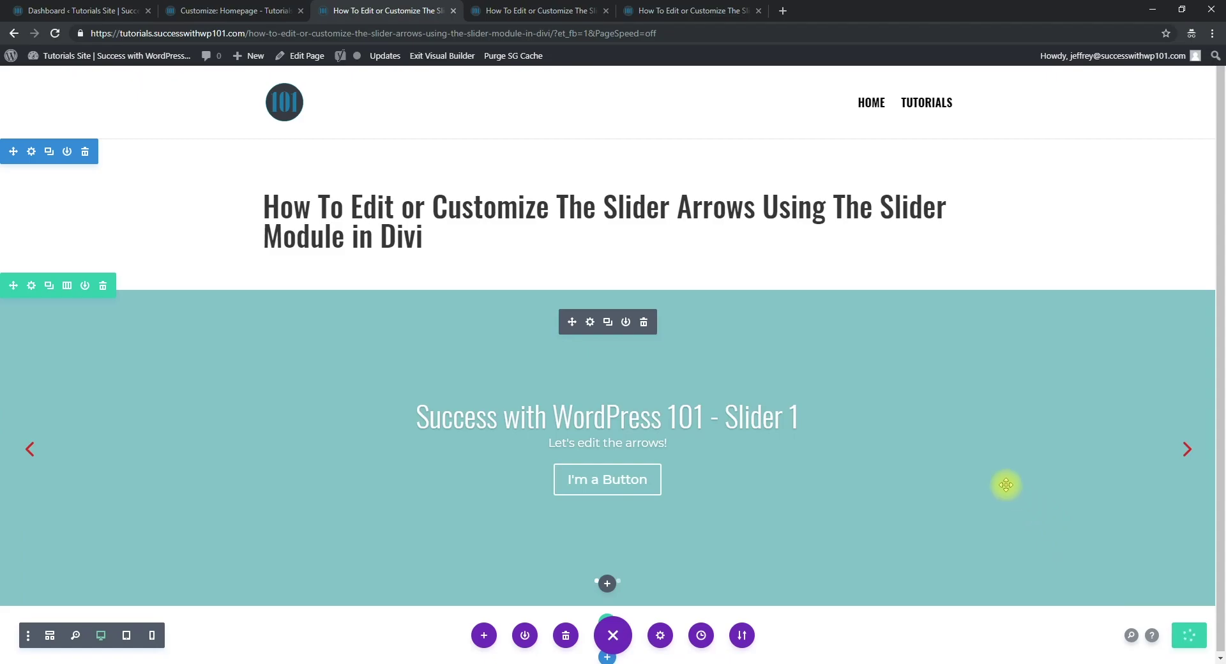
pyautogui.click(517, 10)
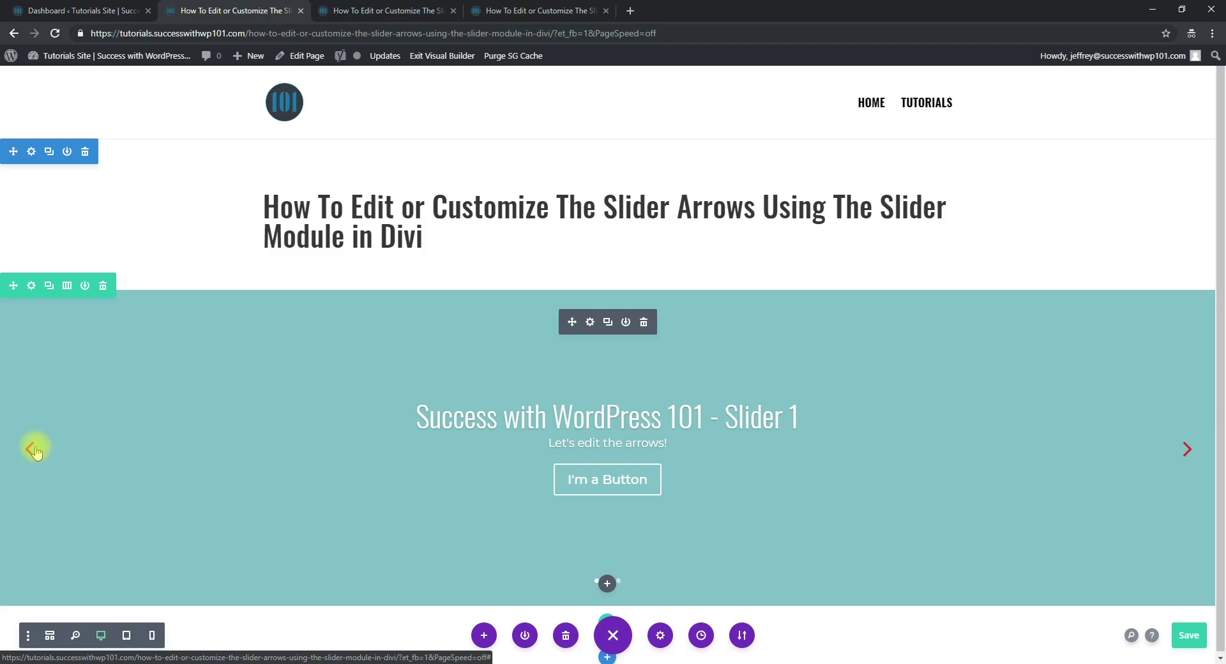
# Enter slider-1 as the slider module's CSS Class under Advanced > CSS ID & Classes, then save the page.
pyautogui.click(590, 322)
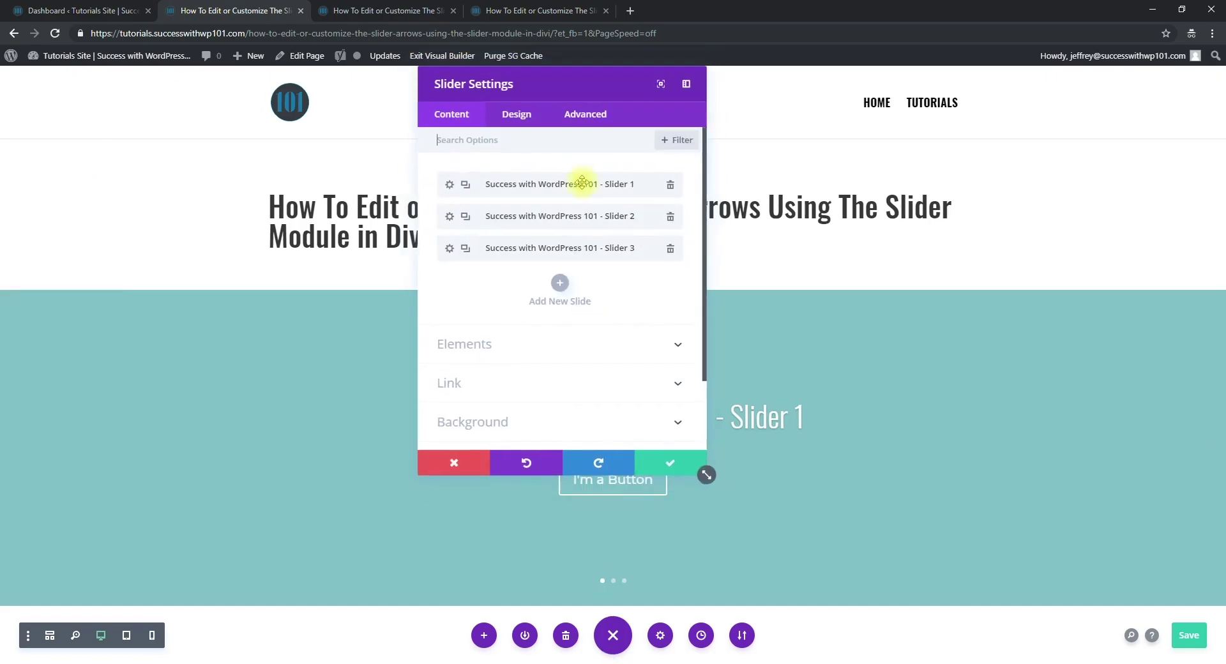
pyautogui.click(588, 124)
pyautogui.click(532, 181)
pyautogui.click(510, 265)
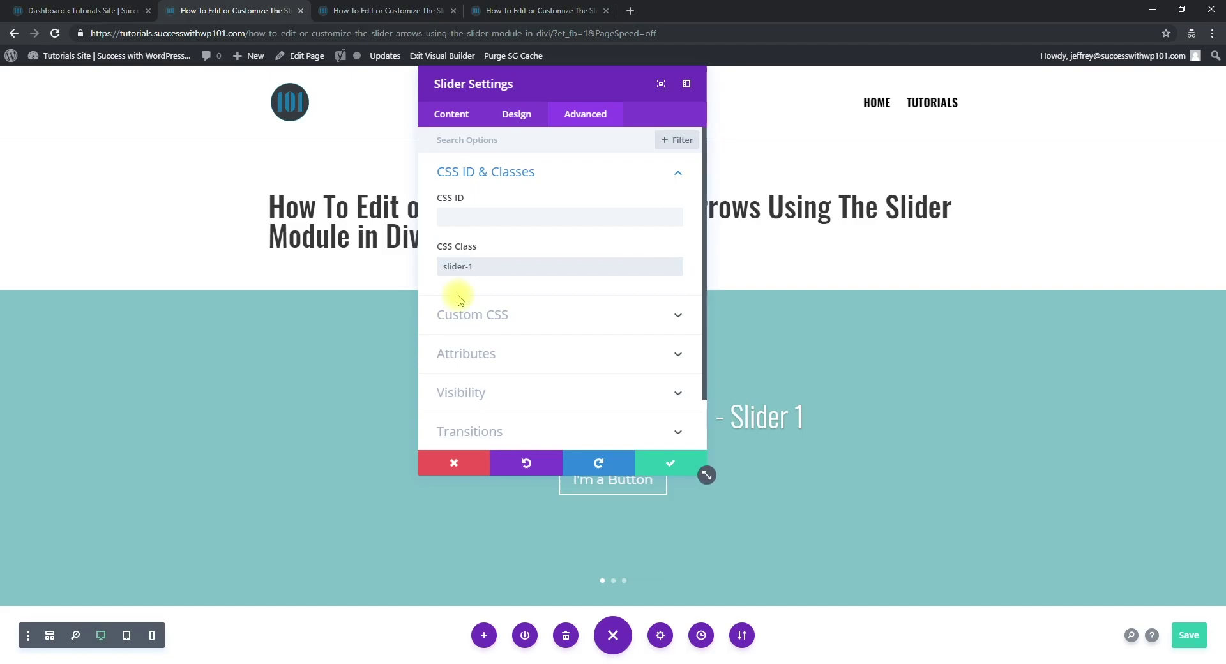
pyautogui.click(670, 471)
pyautogui.click(1188, 638)
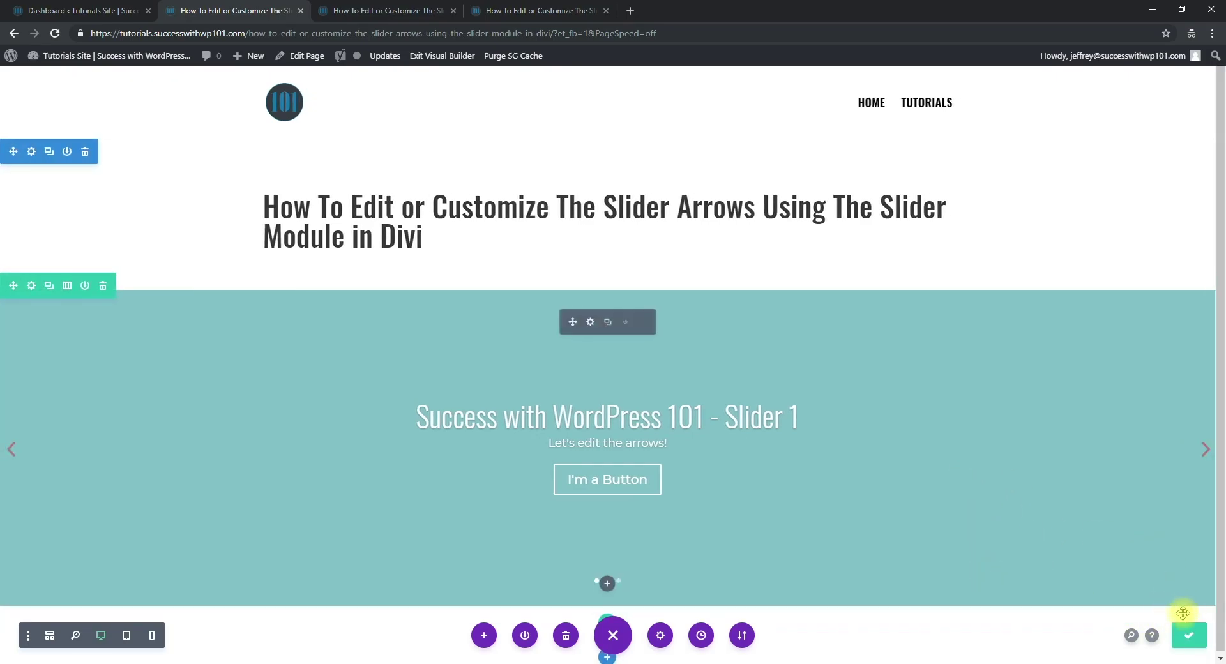
pyautogui.click(1186, 634)
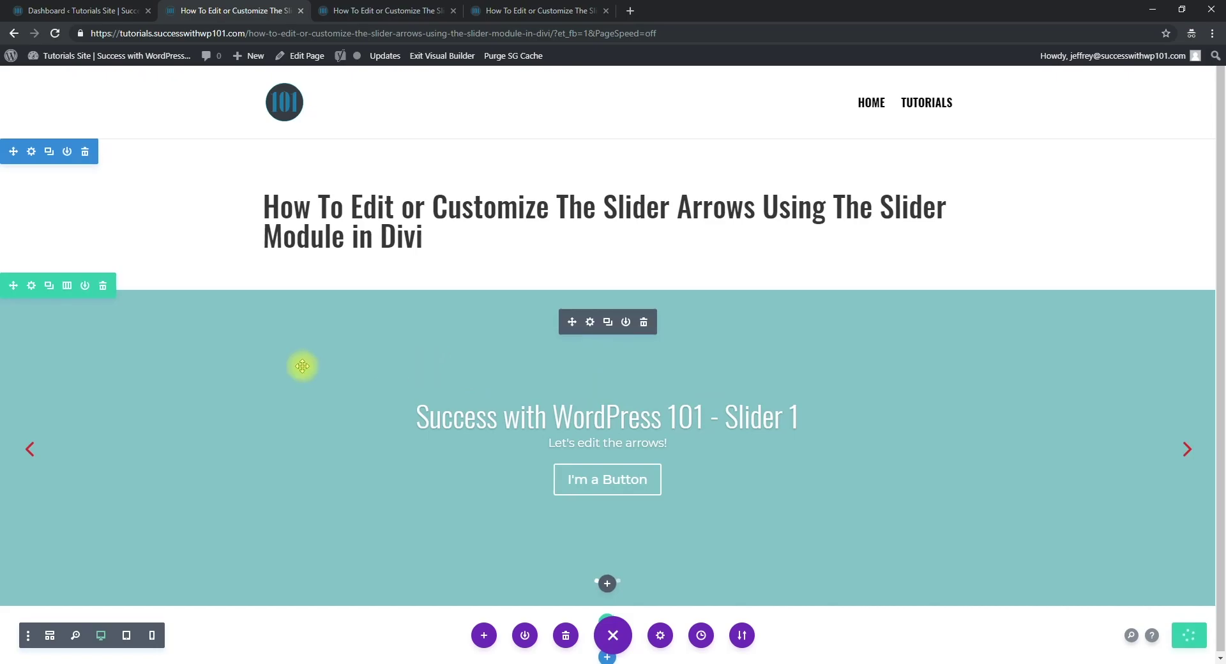
pyautogui.click(171, 663)
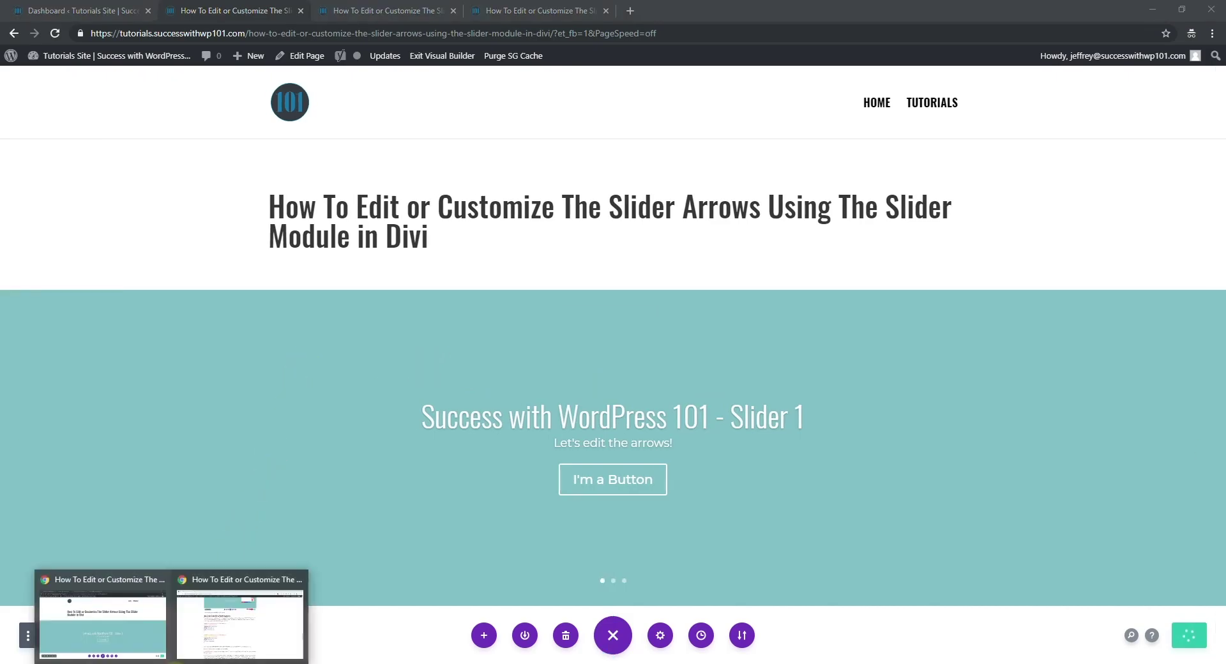
# In the tutorial article, review the slider arrow CSS blocks and their 100px font-size value.
pyautogui.click(230, 618)
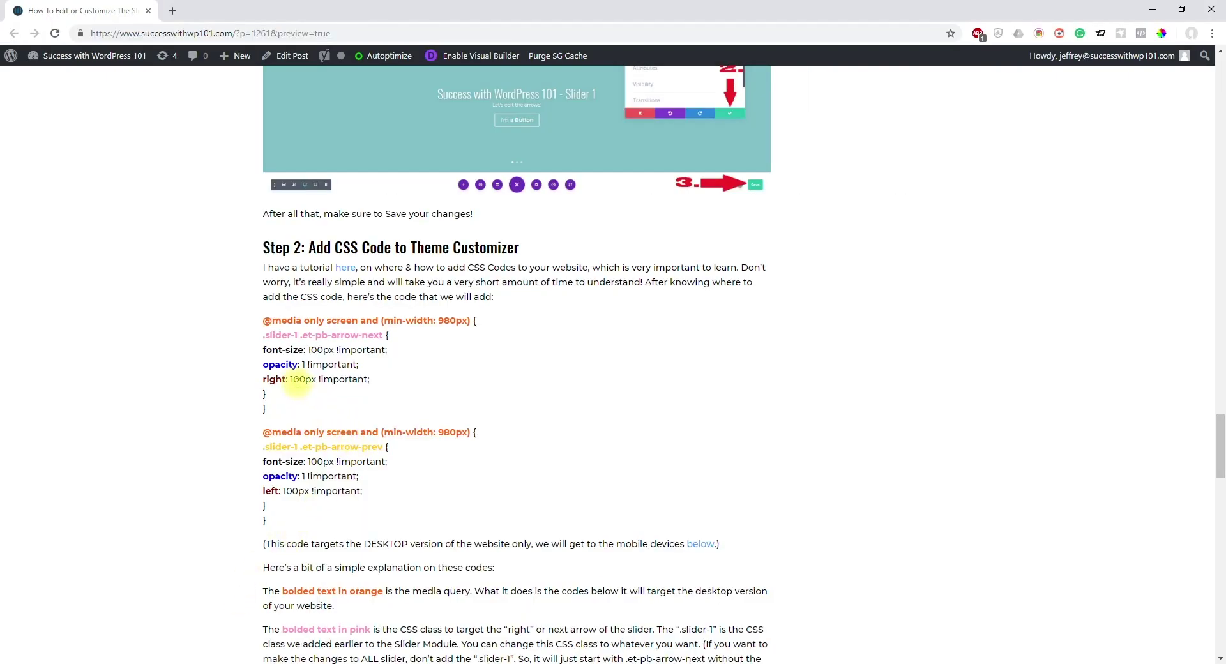
pyautogui.moveTo(264, 323); pyautogui.dragTo(314, 515)
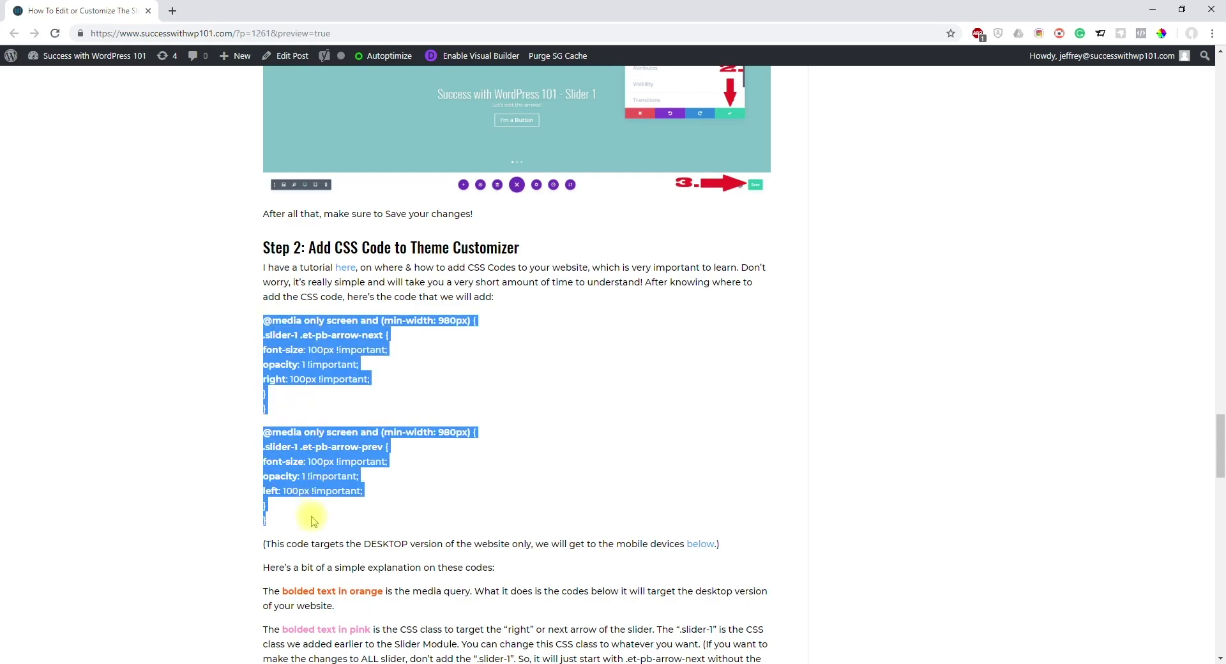
pyautogui.click(315, 514)
pyautogui.scroll(-1, 428, 479)
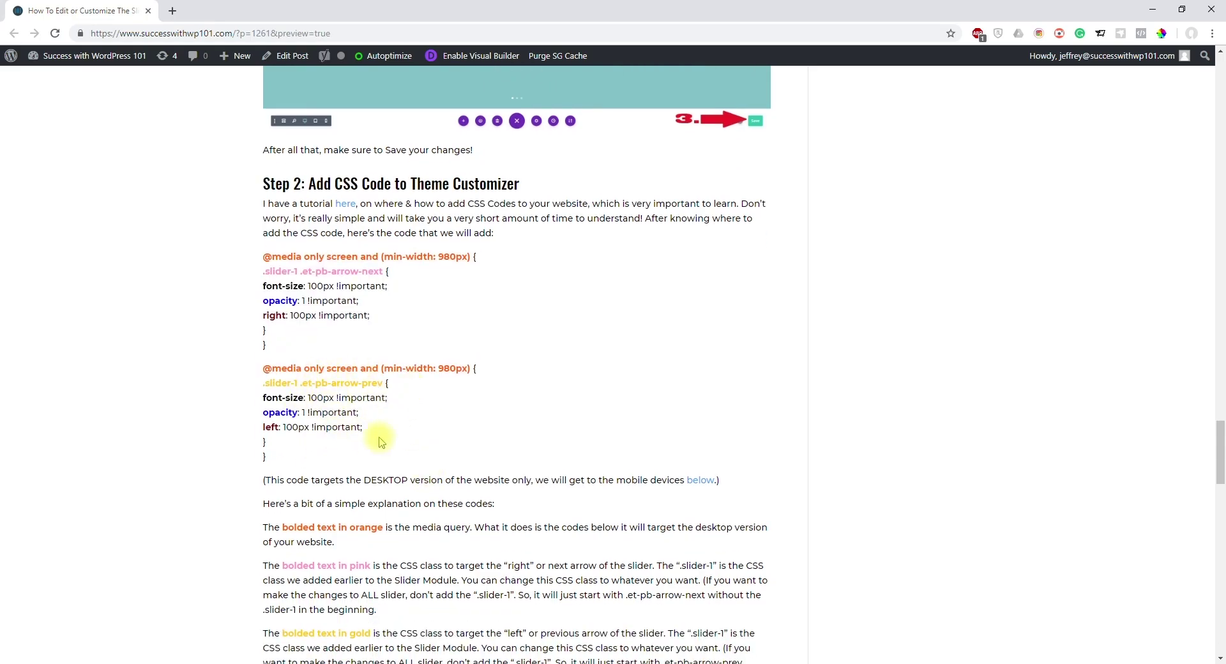
pyautogui.moveTo(309, 286); pyautogui.dragTo(326, 290)
pyautogui.click(350, 333)
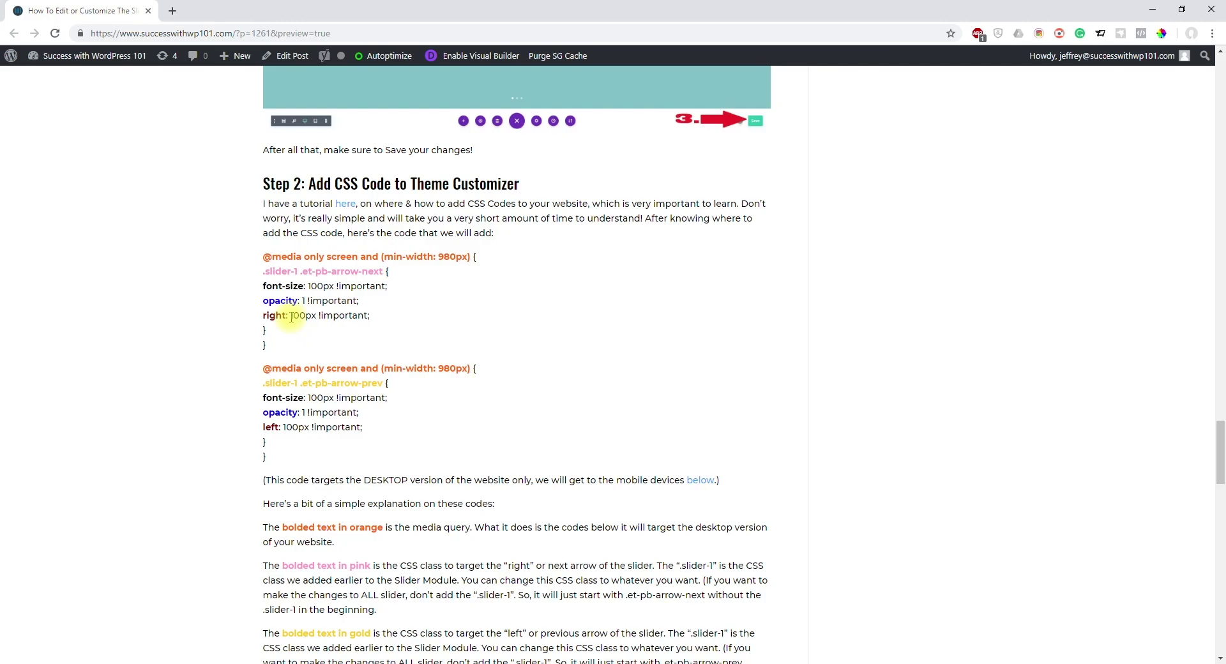
pyautogui.moveTo(262, 257); pyautogui.dragTo(300, 459)
pyautogui.hotkey('ctrl', 'c')
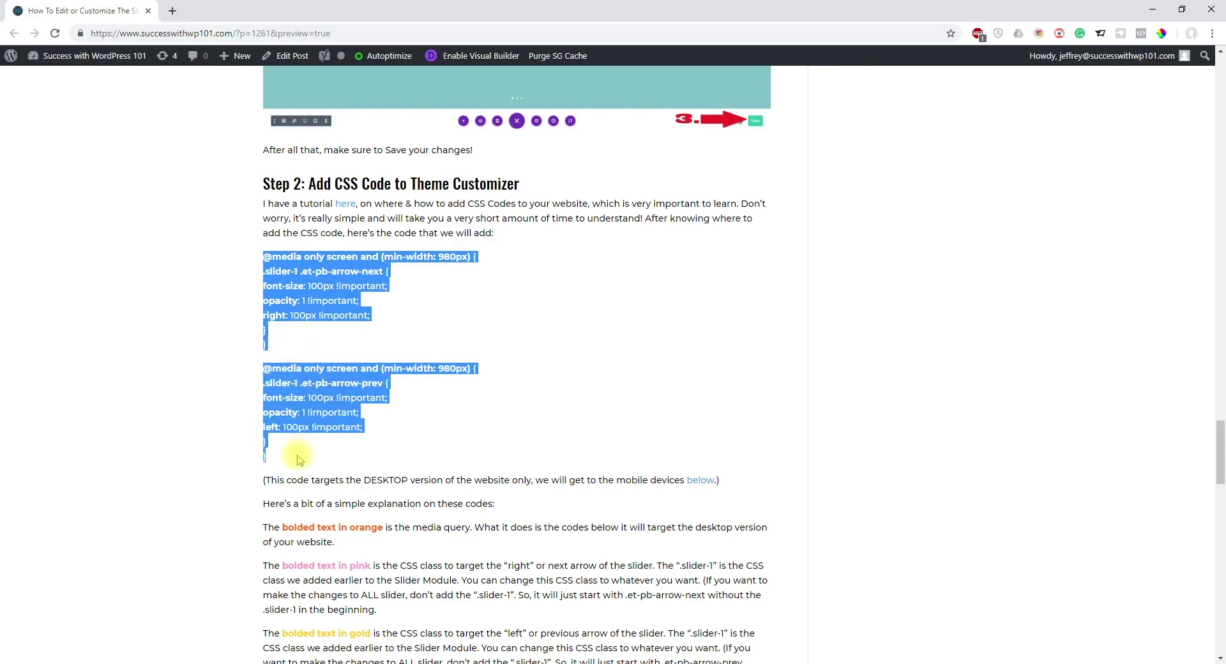
pyautogui.click(178, 662)
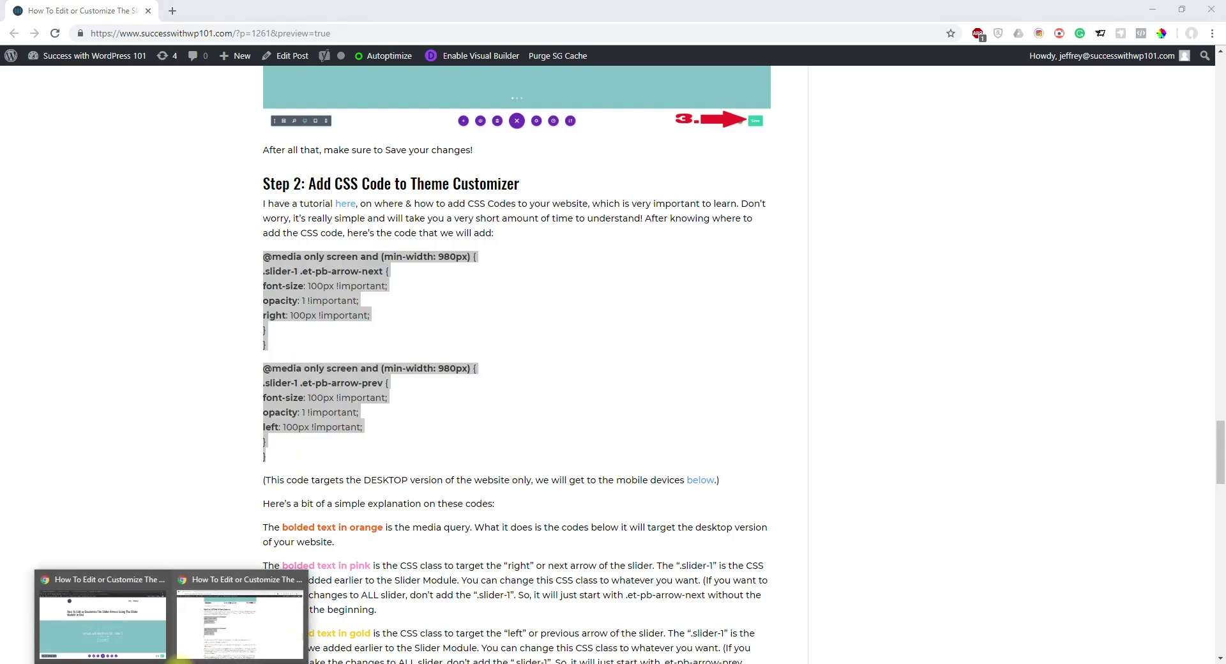
pyautogui.click(151, 608)
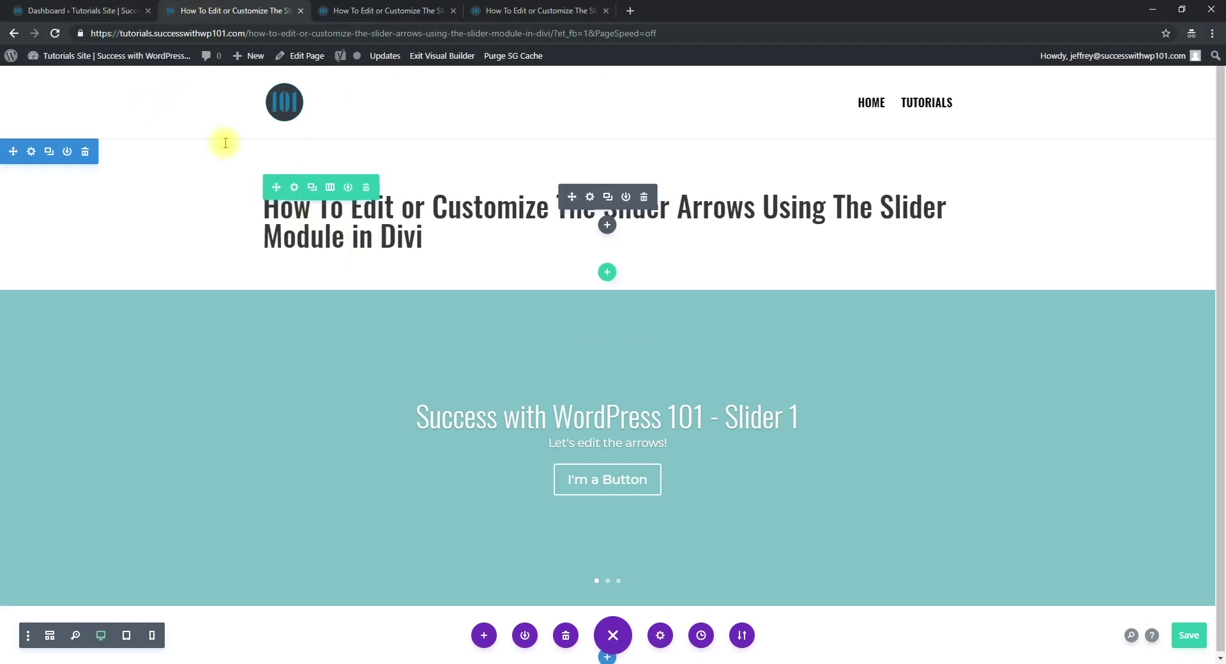
# From the Dashboard, open Divi's Theme Customizer in a new tab and go to Additional CSS.
pyautogui.click(93, 5)
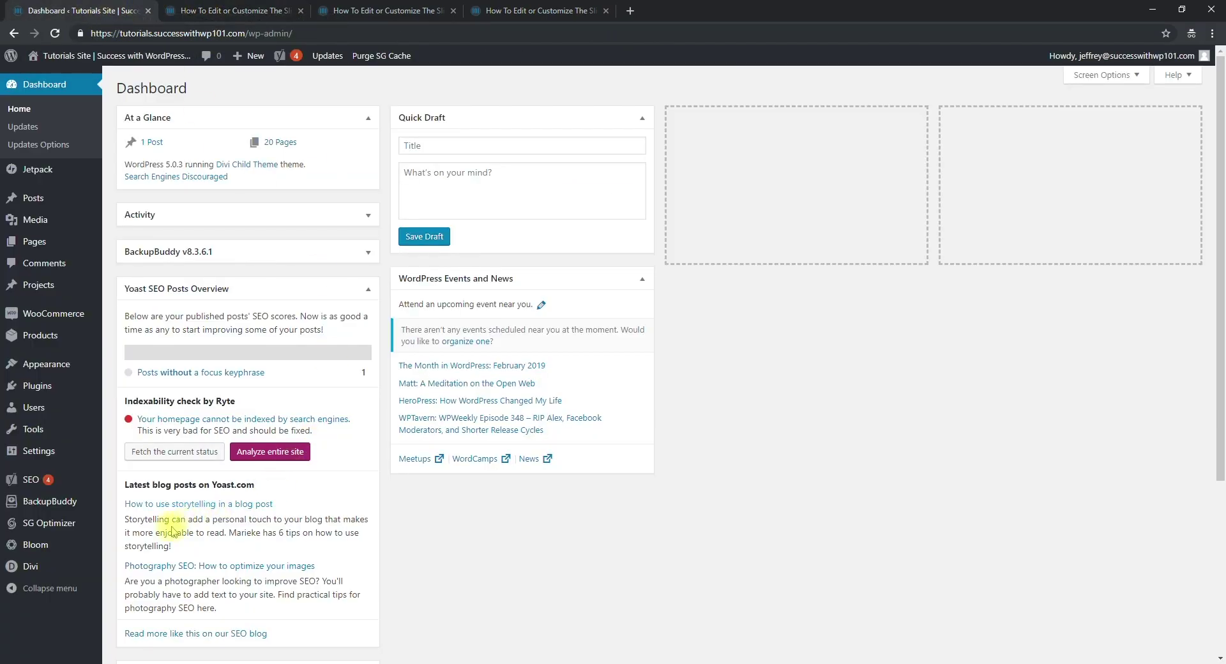
pyautogui.moveTo(64, 575)
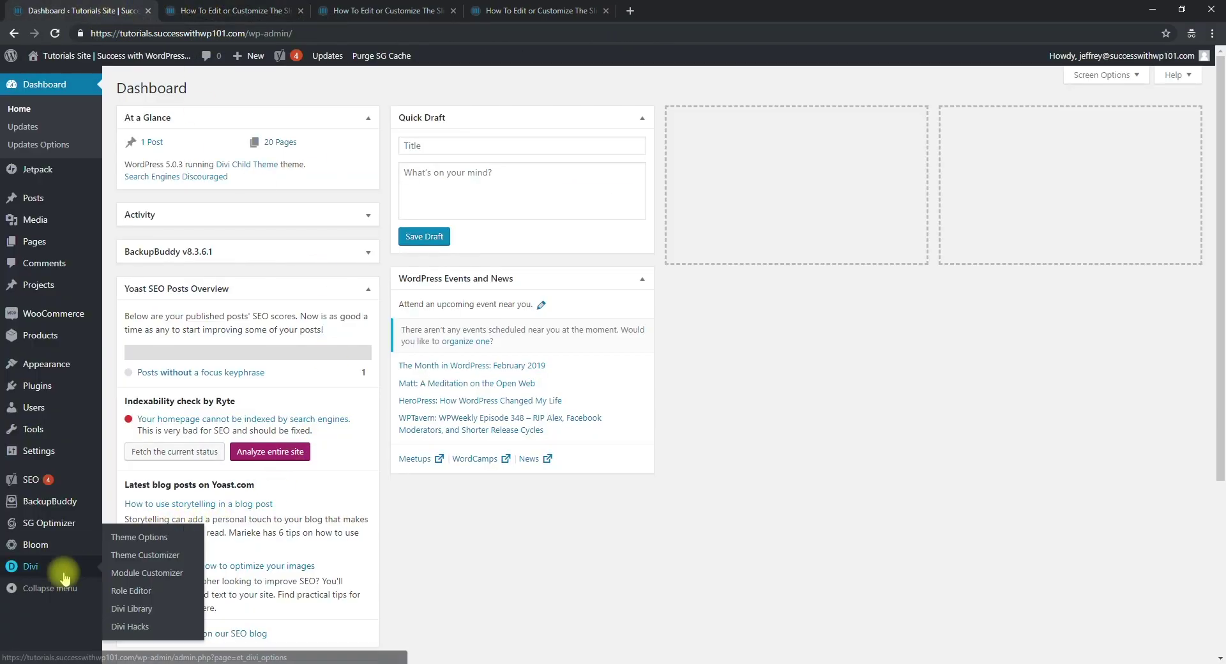
pyautogui.rightClick(135, 561)
pyautogui.click(229, 9)
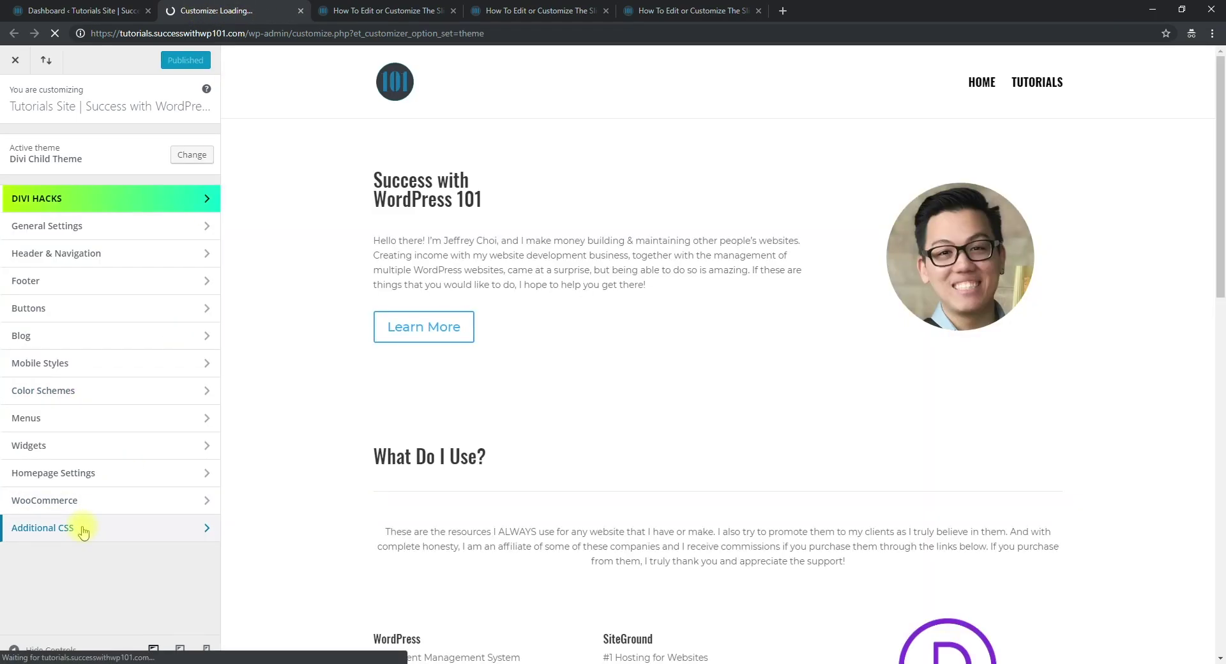
pyautogui.click(82, 529)
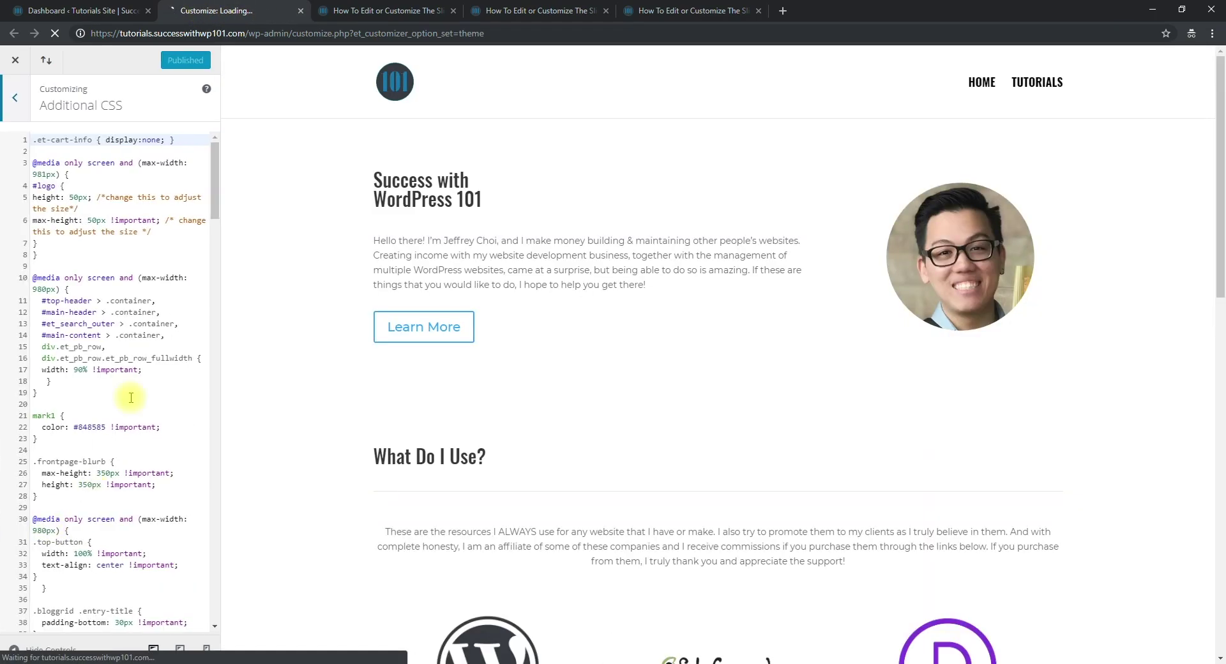
pyautogui.moveTo(215, 205); pyautogui.dragTo(205, 643)
pyautogui.click(130, 624)
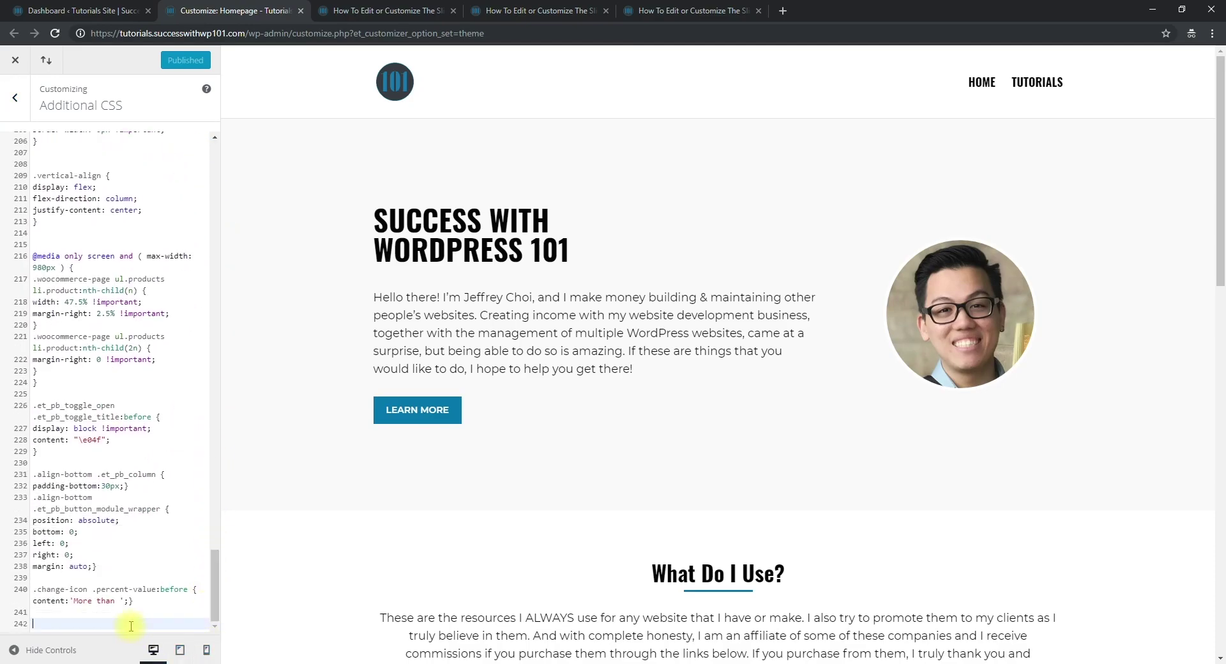
pyautogui.hotkey('ctrl', 'v')
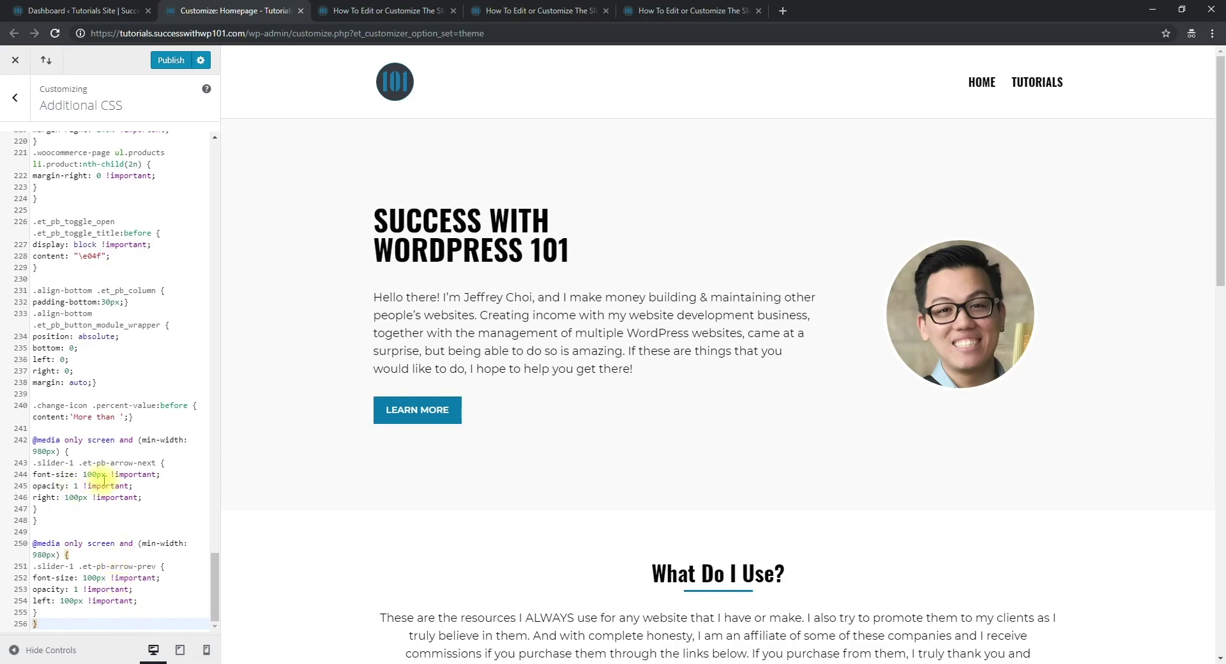
pyautogui.moveTo(33, 440); pyautogui.dragTo(59, 451)
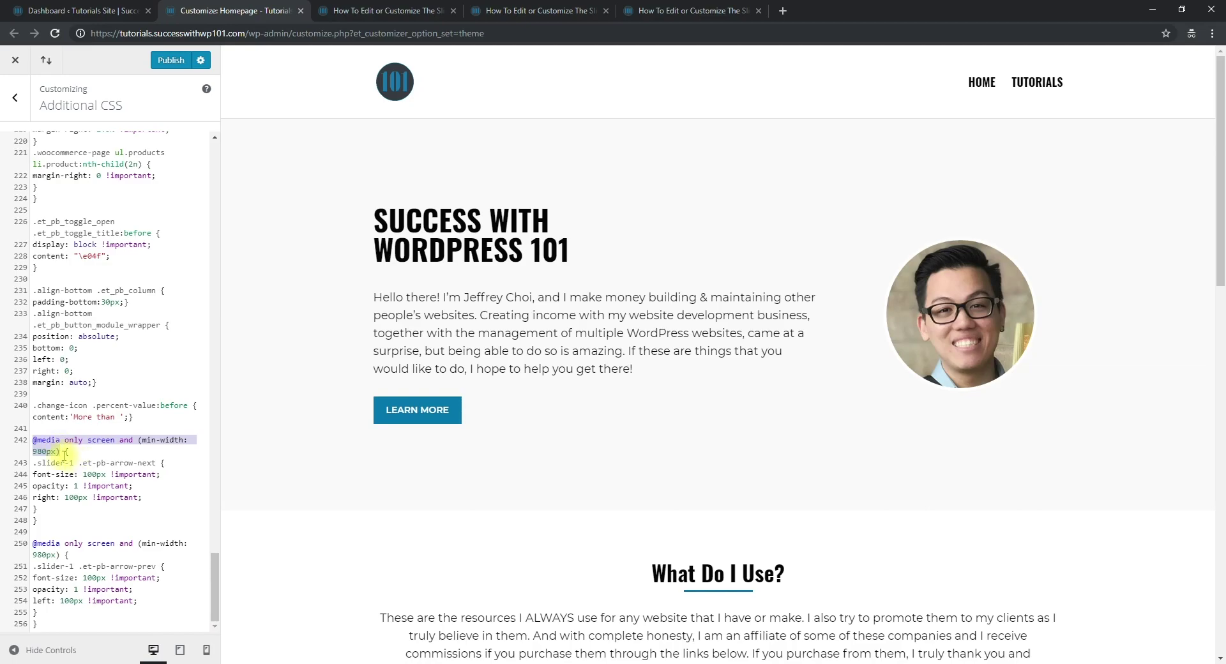
pyautogui.moveTo(32, 544); pyautogui.dragTo(59, 553)
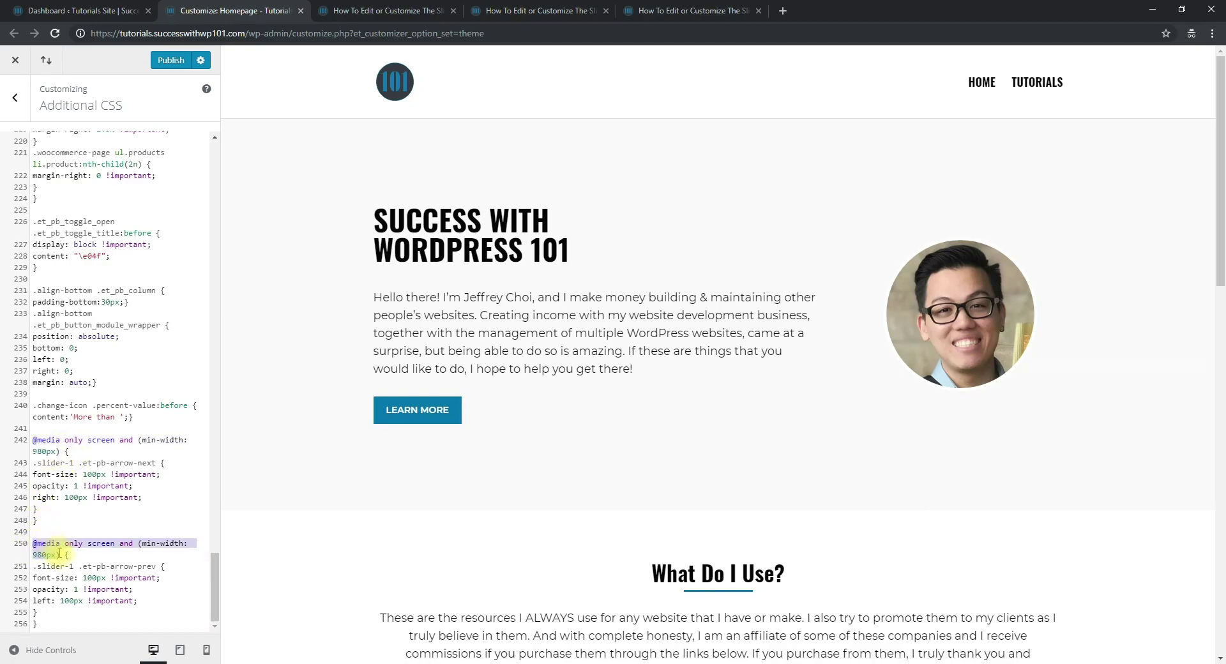